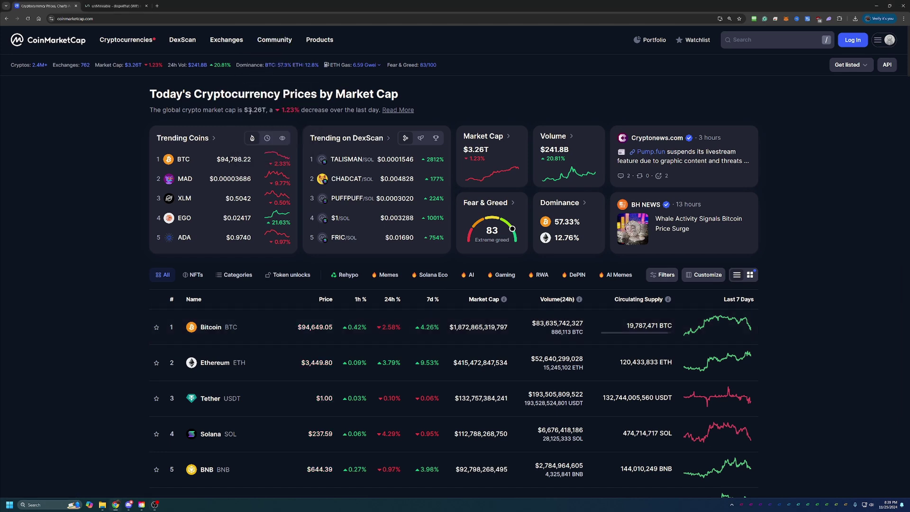
# Step: Scroll the CoinMarketCap rankings down to dogwifhat (WIF) at #38
pyautogui.moveTo(248, 112); pyautogui.dragTo(293, 112)
pyautogui.click(118, 171)
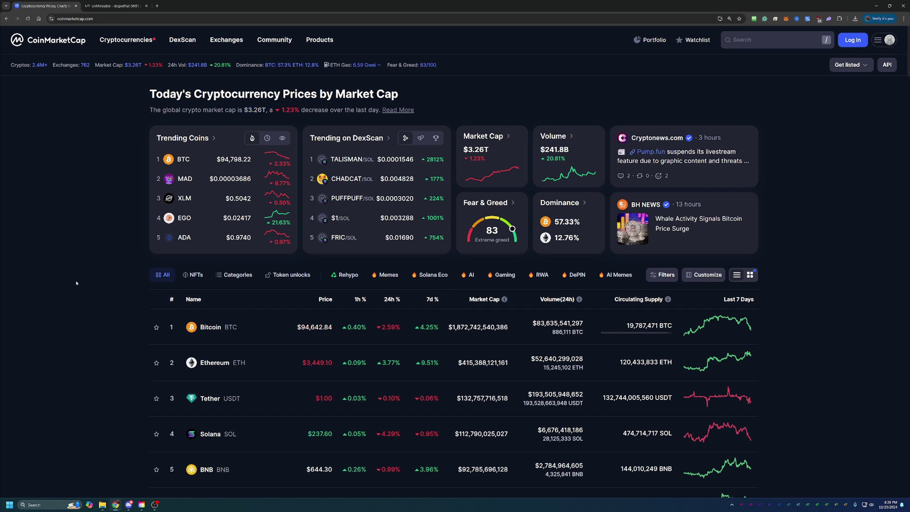
pyautogui.scroll(-2, 353, 237)
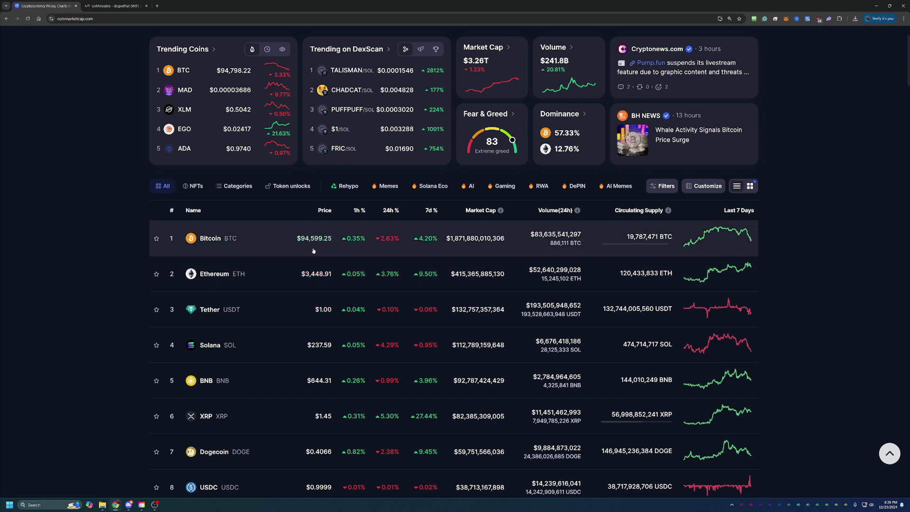
pyautogui.scroll(-3, 136, 260)
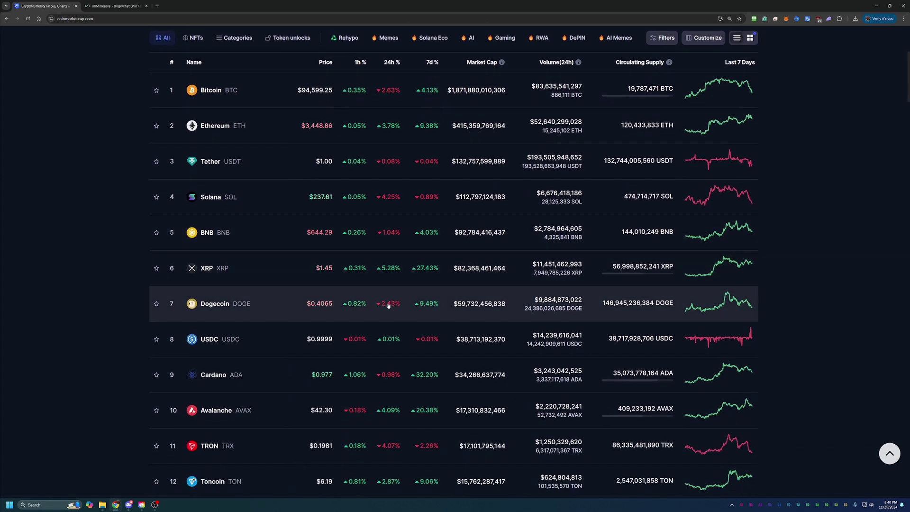
pyautogui.scroll(-1, 300, 294)
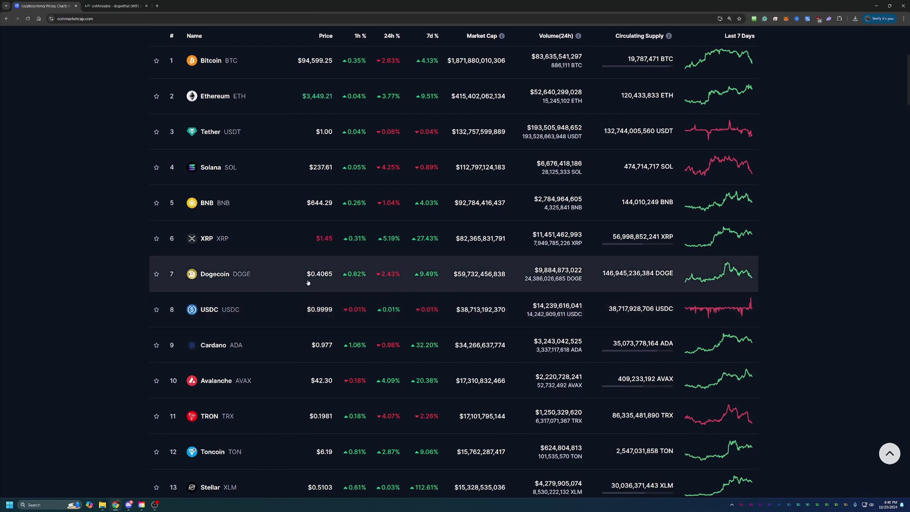
pyautogui.scroll(-4, 298, 251)
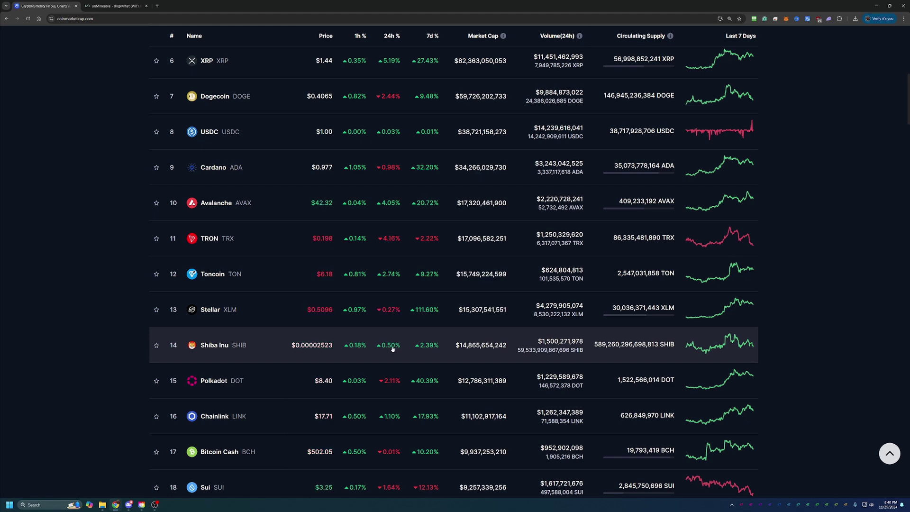
pyautogui.scroll(-6, 206, 365)
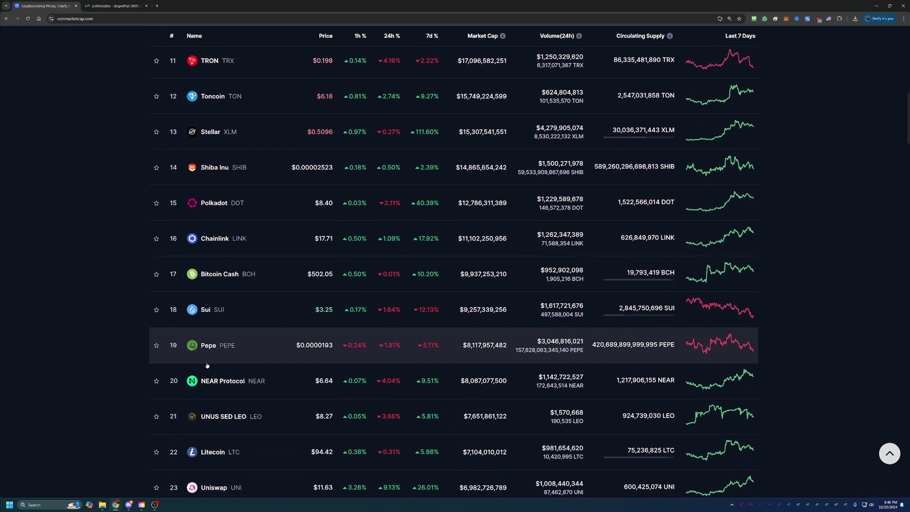
pyautogui.scroll(-8, 207, 364)
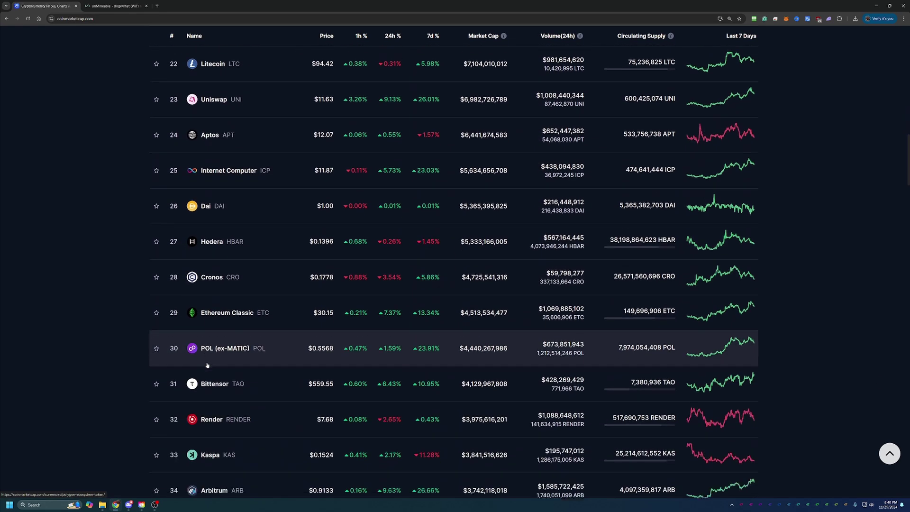
pyautogui.scroll(-4, 205, 366)
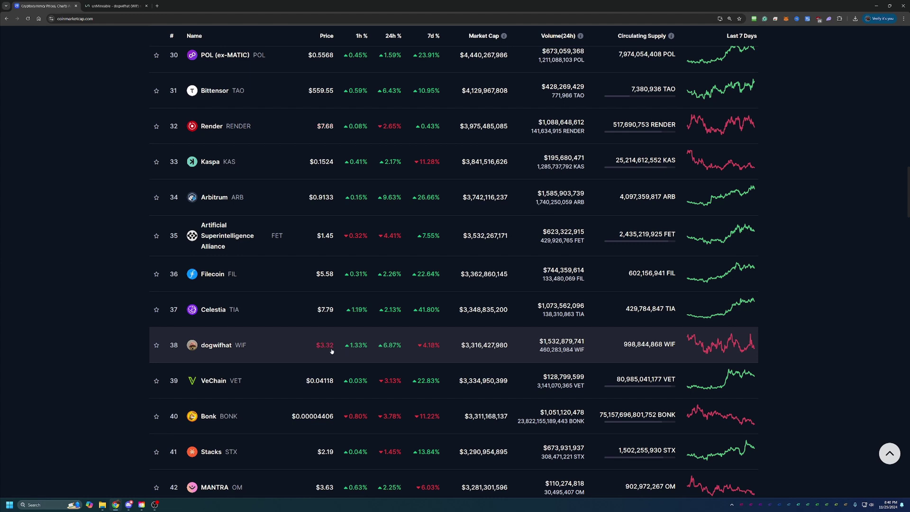
# Step: Open the dogwifhat page, set its chart to All, and browse the markets table
pyautogui.click(211, 345)
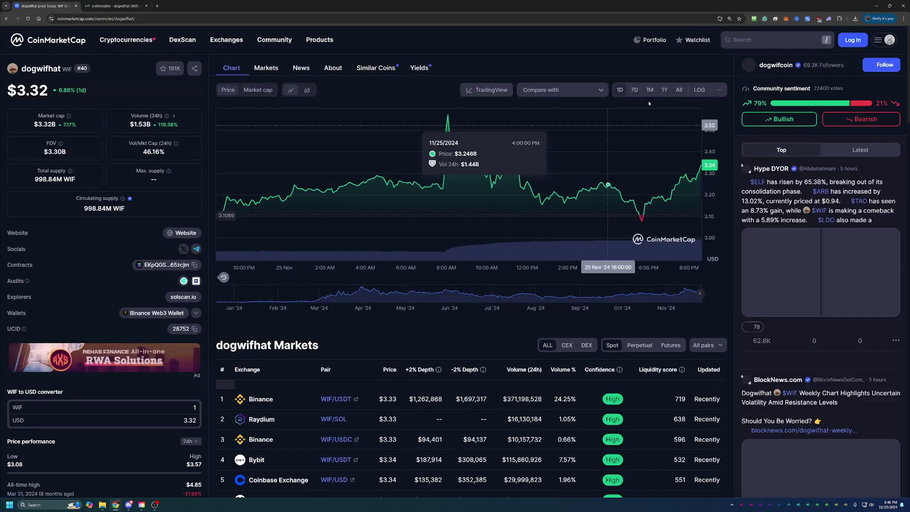
pyautogui.click(678, 90)
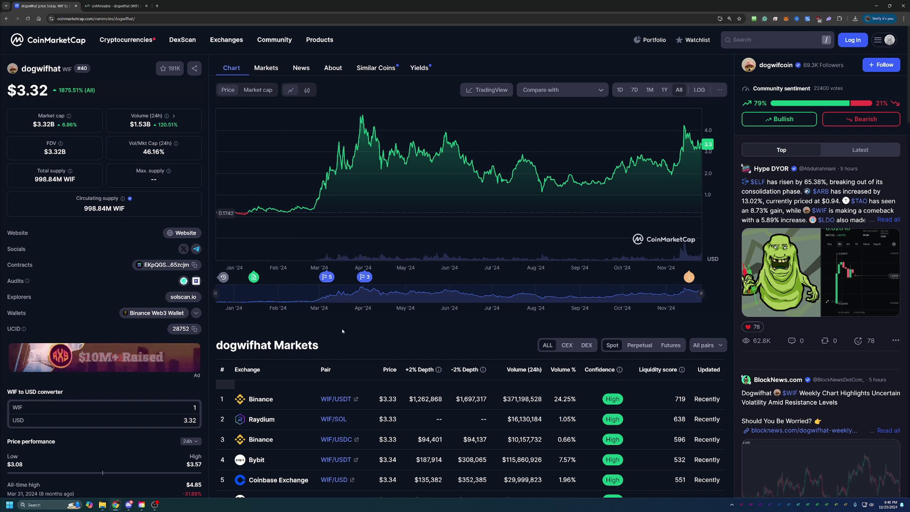
pyautogui.scroll(-3, 266, 306)
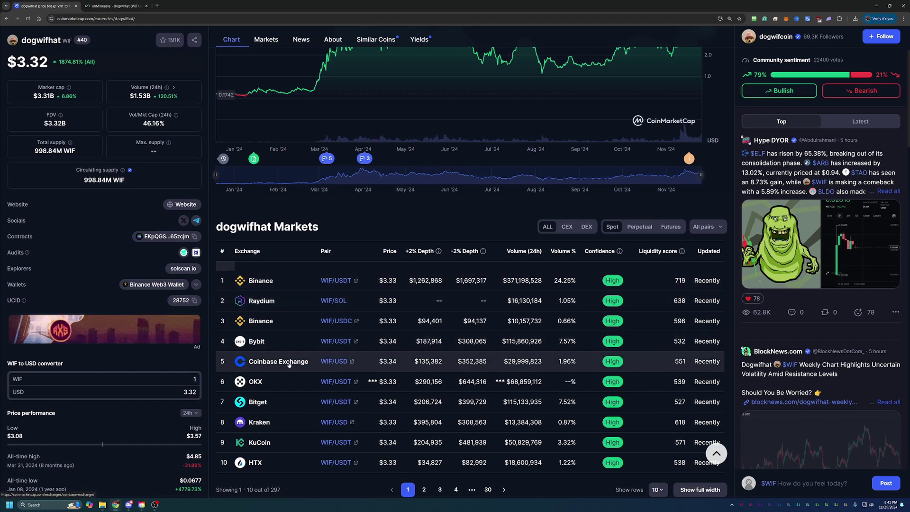
pyautogui.scroll(-1, 287, 365)
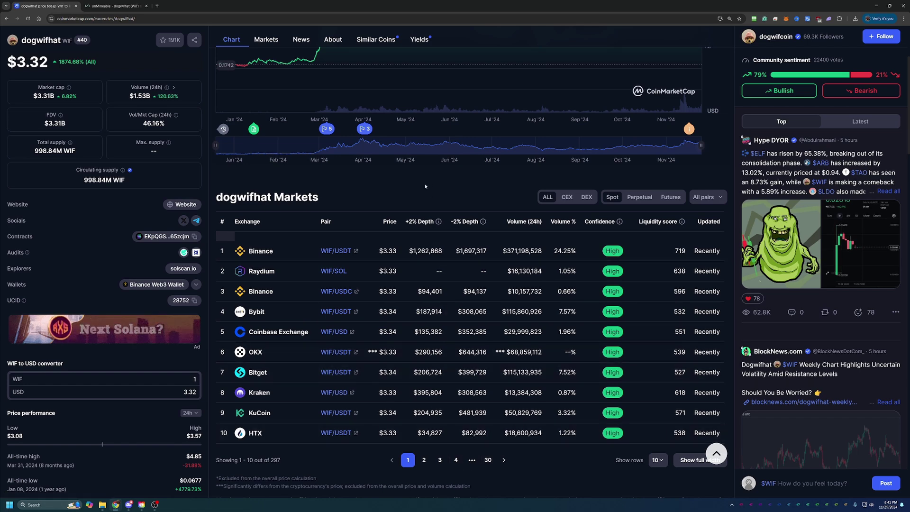
pyautogui.scroll(4, 423, 188)
pyautogui.scroll(-1, 285, 180)
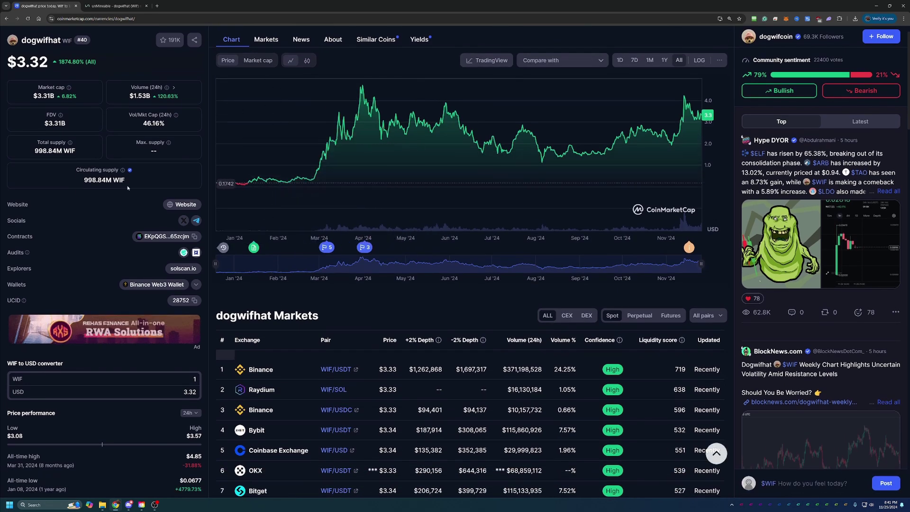
pyautogui.moveTo(102, 179)
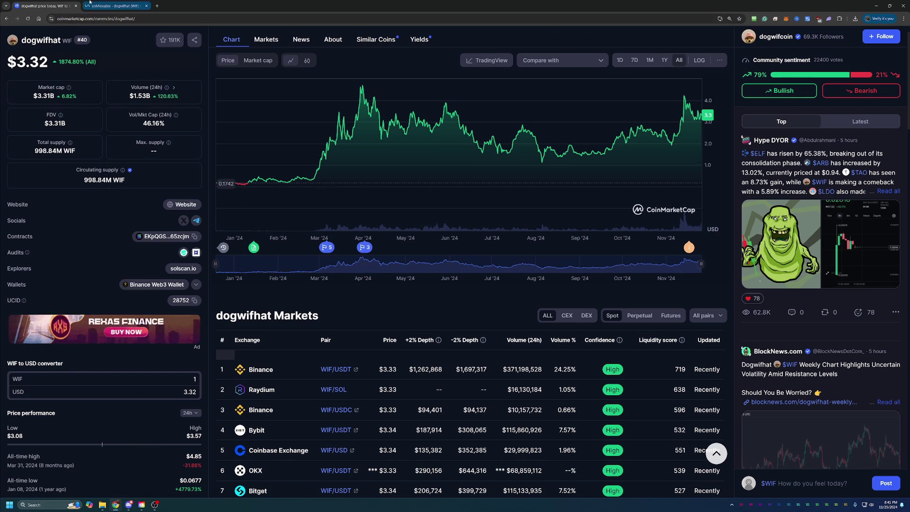
# Step: Switch to unMineable's WIF page and scroll to Pool Stats and the 'Get started with' guides
pyautogui.click(101, 3)
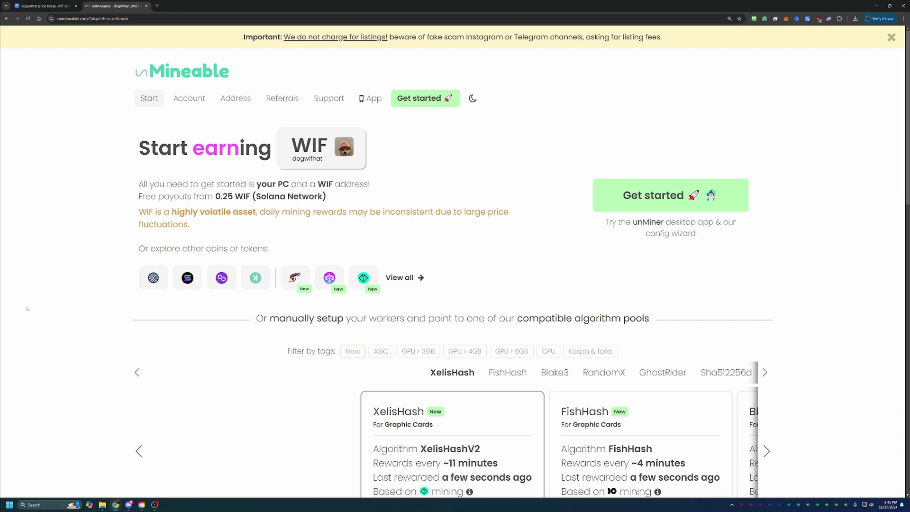
pyautogui.scroll(-5, 118, 321)
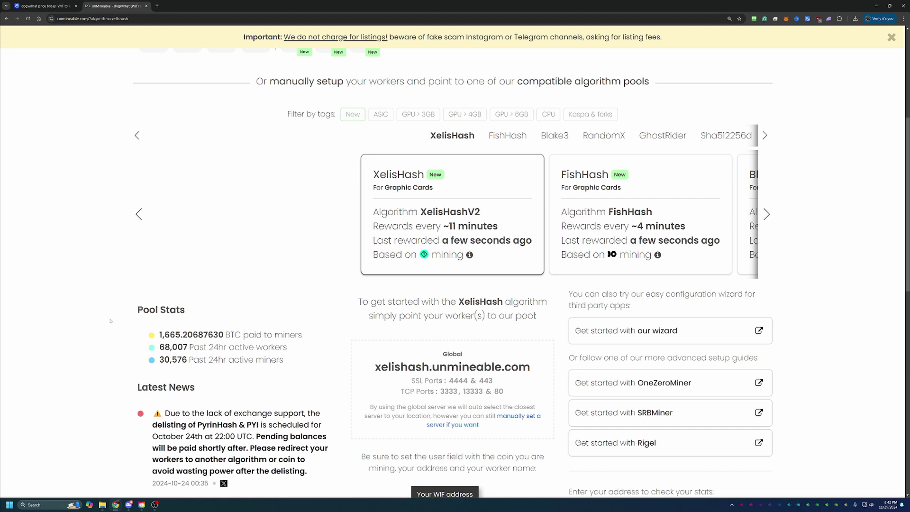
# Step: Launch the unMineable wizard in Basic mode with Graphics Card (GPU) as hardware
pyautogui.click(670, 330)
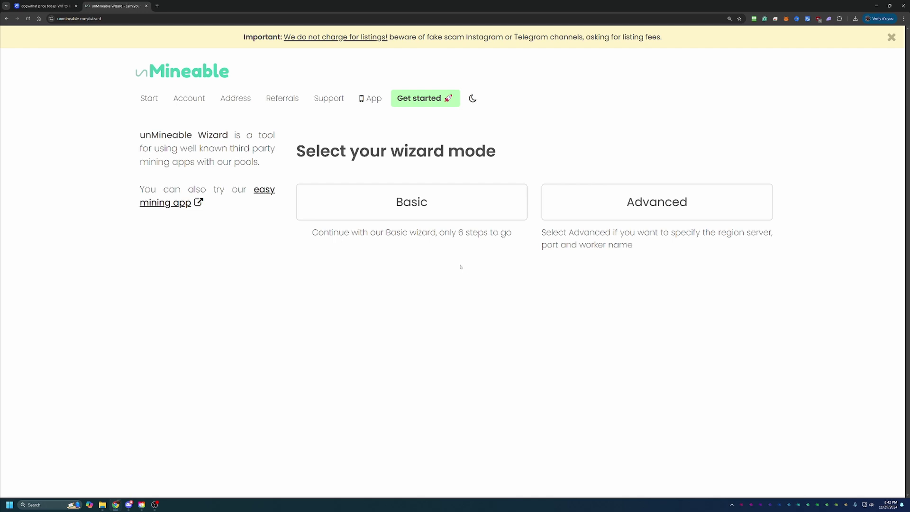
pyautogui.click(436, 203)
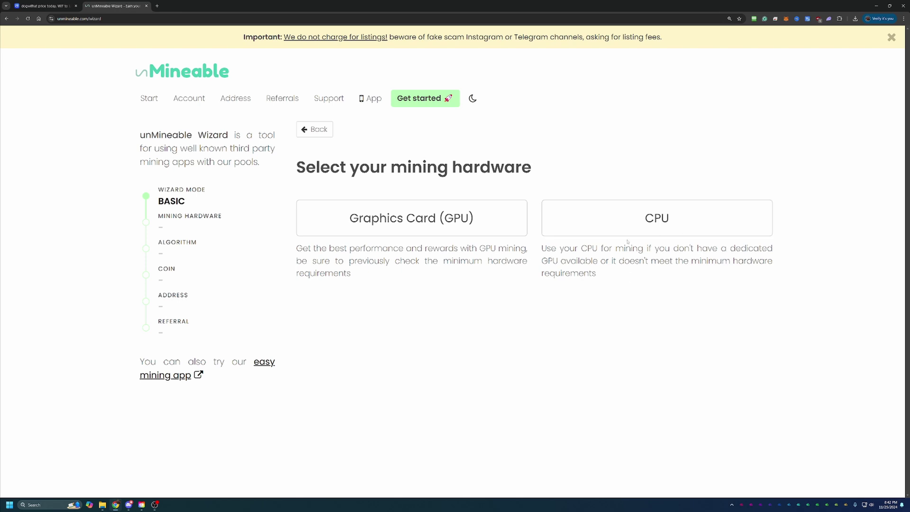
pyautogui.click(440, 228)
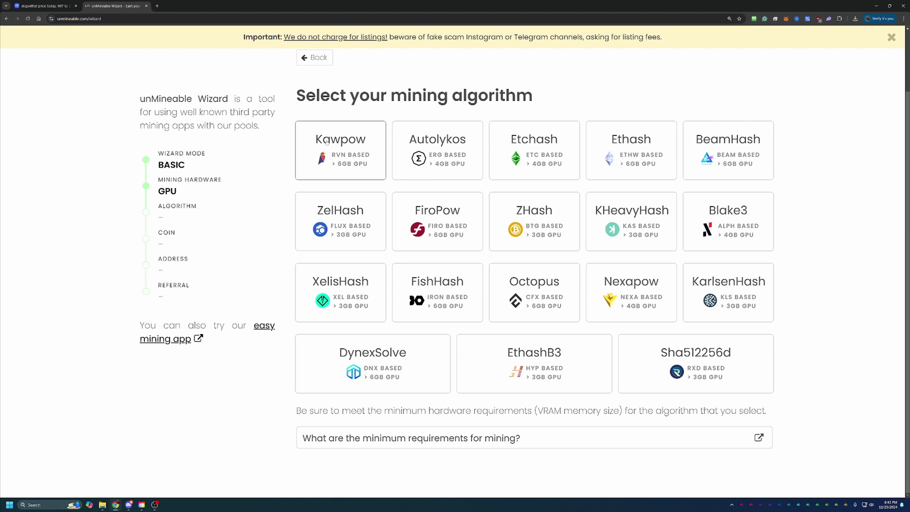
# Step: Choose the KawPow algorithm and WIF coin, and paste the WIF wallet address
pyautogui.click(326, 142)
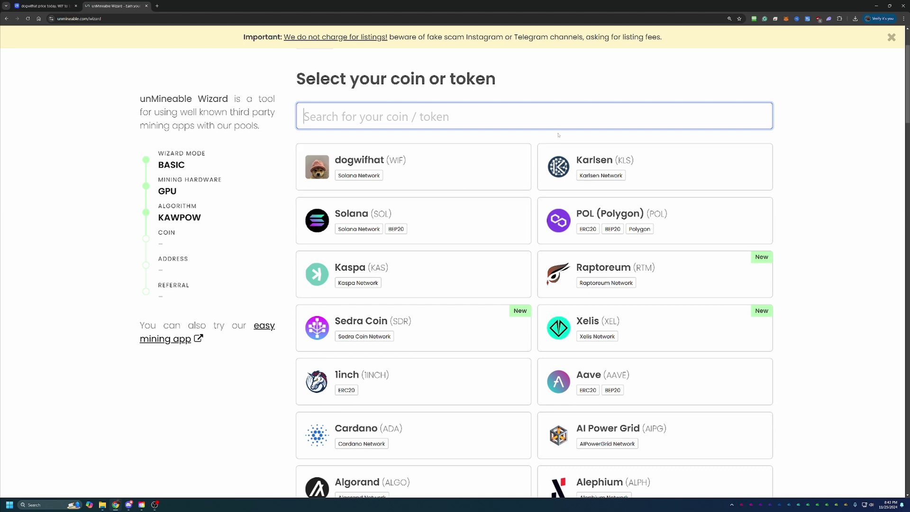
pyautogui.click(436, 172)
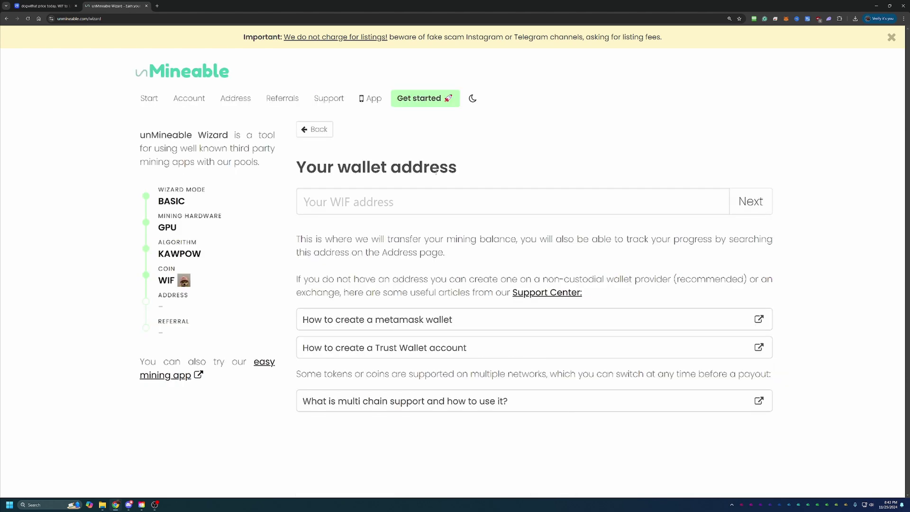
pyautogui.click(358, 203)
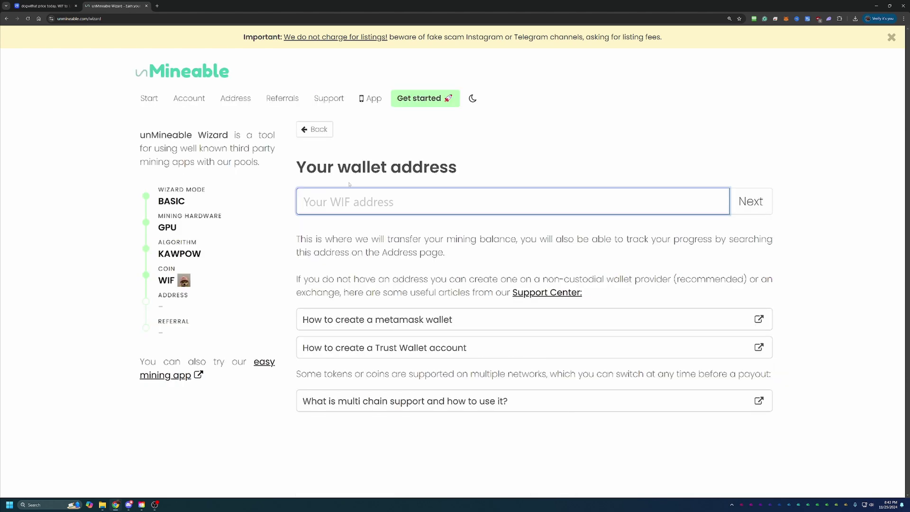
pyautogui.write('0x1825d24779899C82e2EdA5fcFF9991E4600989E4')
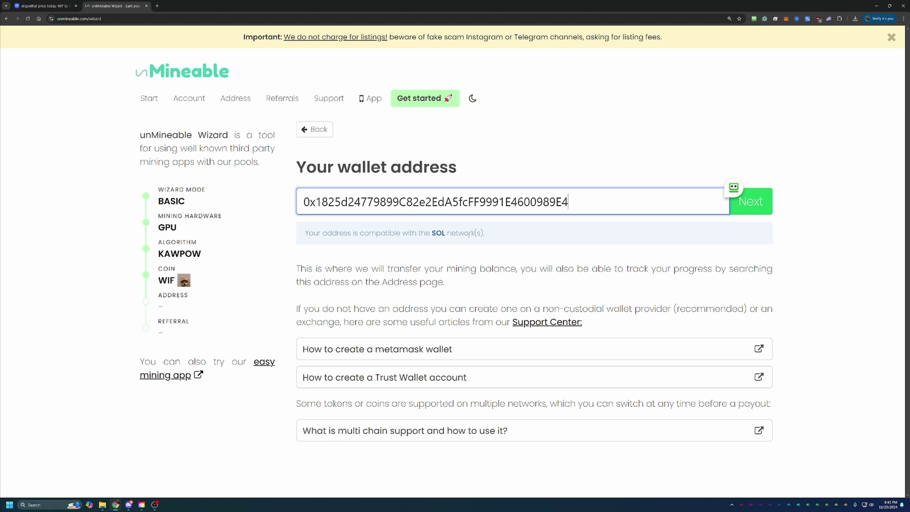
# Step: Restore the wallet address to its correct ending and continue to the referral step
pyautogui.moveTo(327, 231); pyautogui.dragTo(485, 233)
pyautogui.click(543, 251)
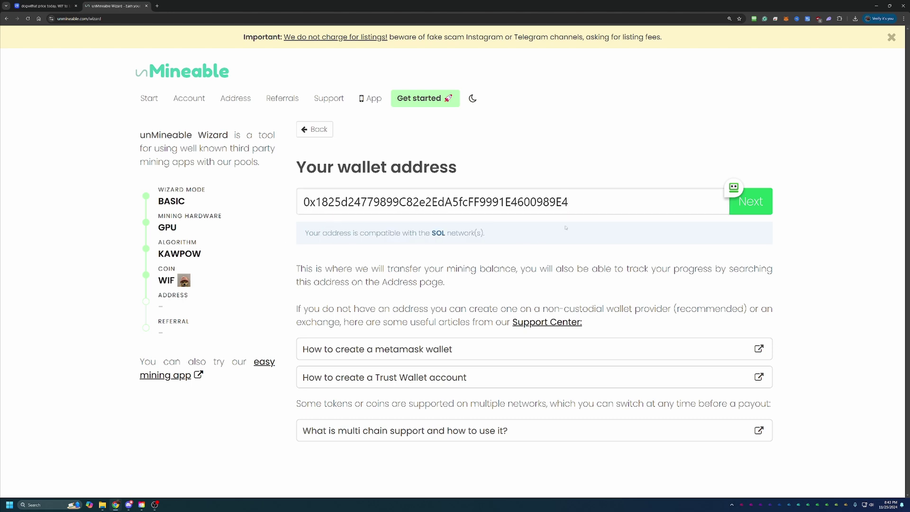
pyautogui.click(598, 204)
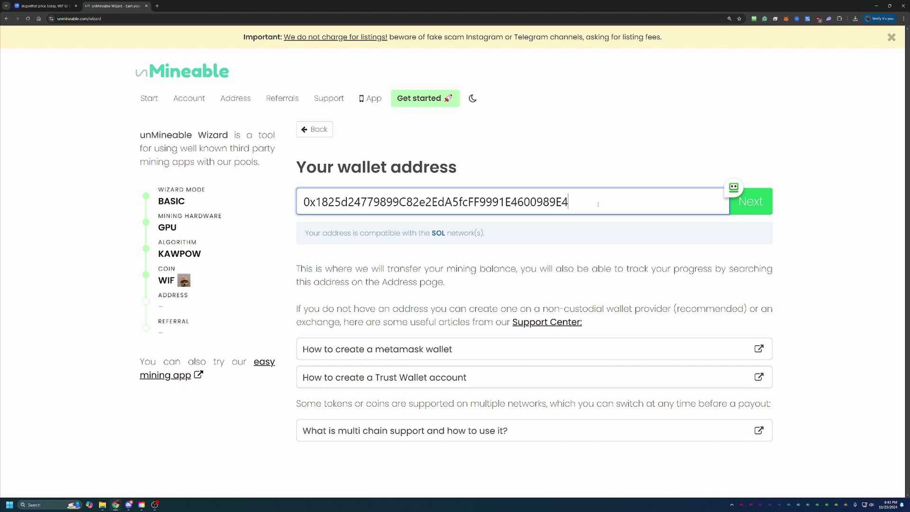
pyautogui.press('BackSpace')
pyautogui.write('3333')
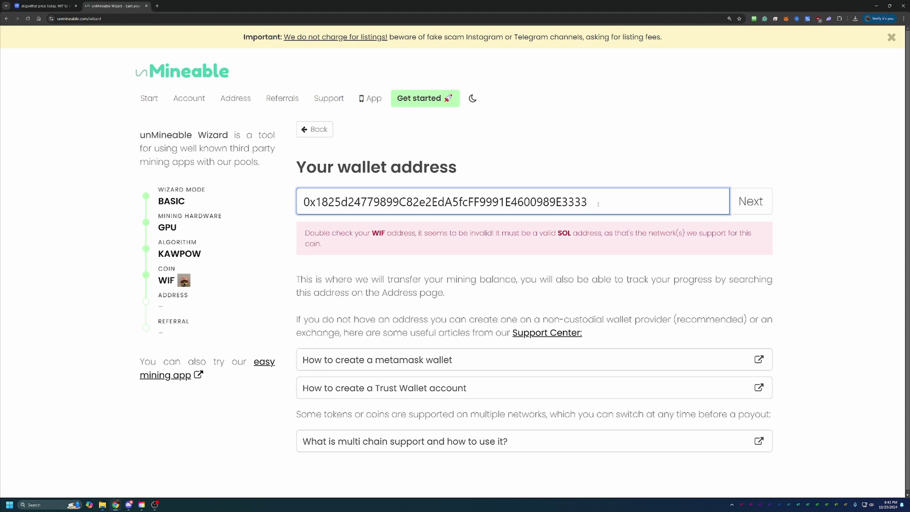
pyautogui.press('BackSpace')
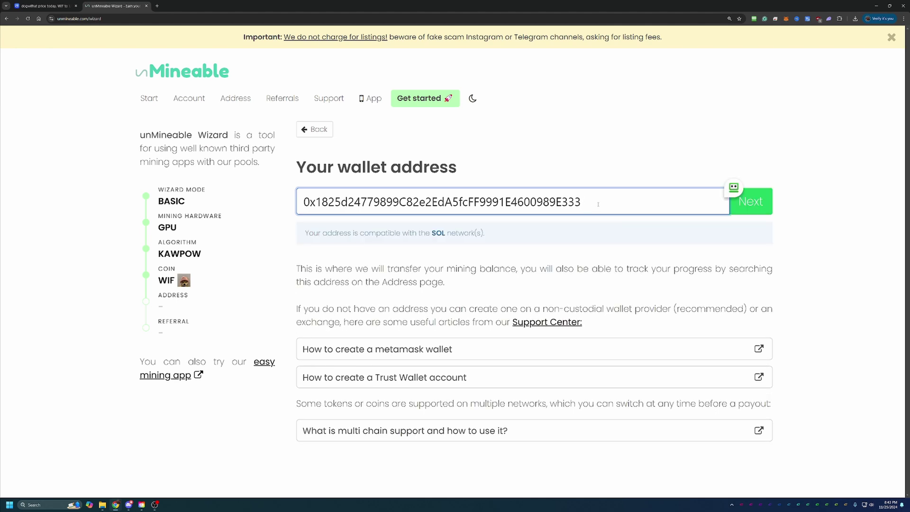
pyautogui.press('BackSpace')
pyautogui.press('BackSpace')
pyautogui.press('BackSpace')
pyautogui.click(764, 201)
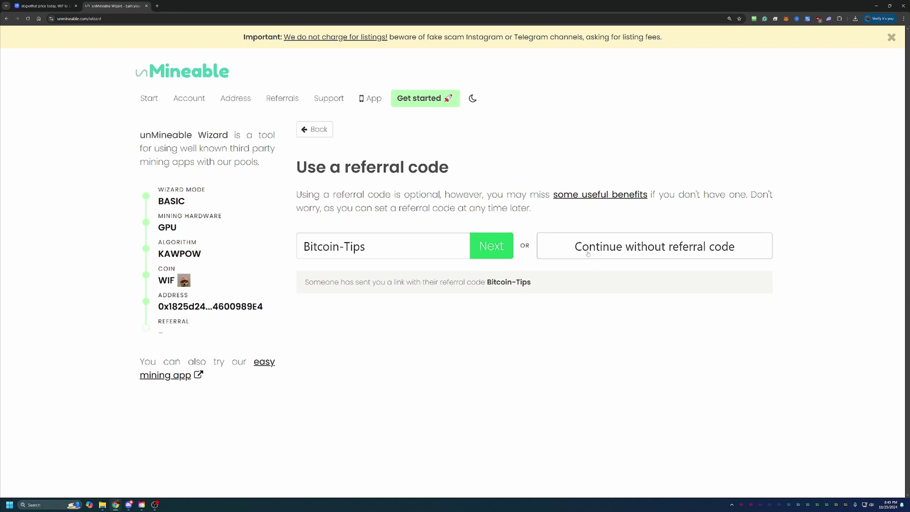
pyautogui.click(494, 248)
pyautogui.scroll(-1, 494, 248)
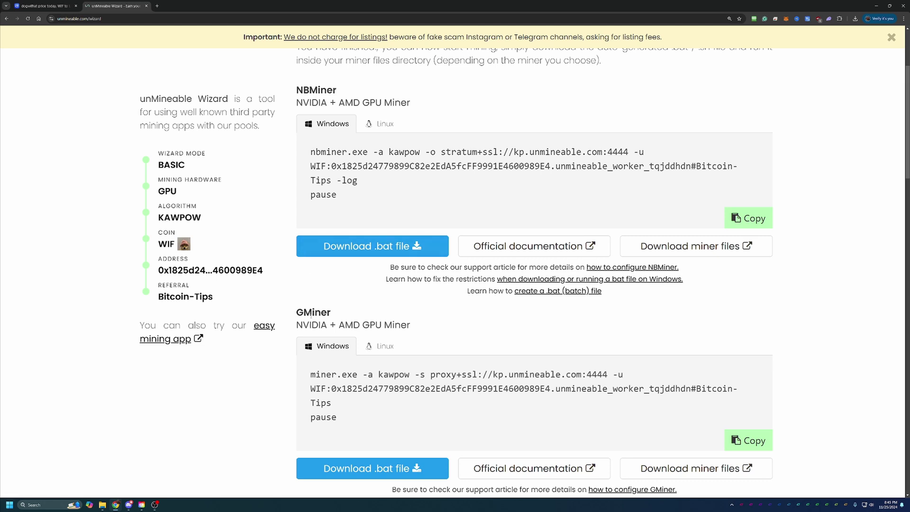
pyautogui.scroll(-1, 311, 298)
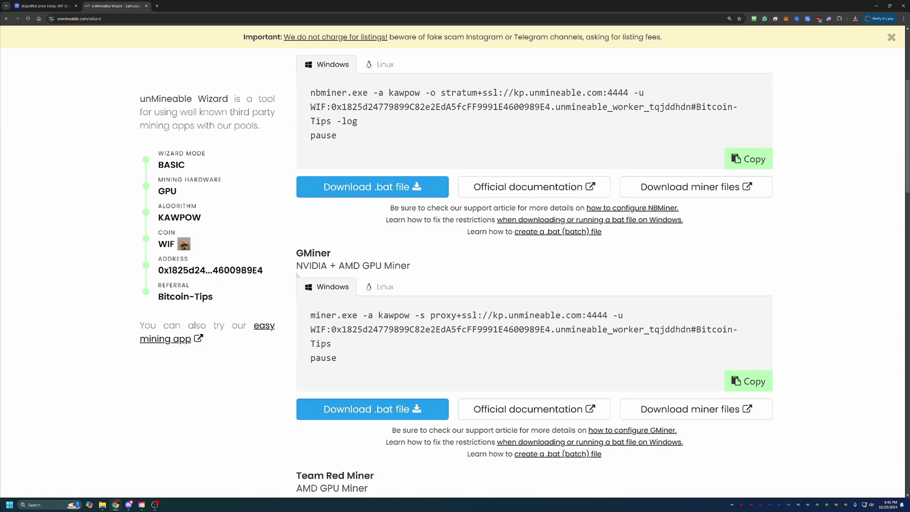
pyautogui.moveTo(294, 272); pyautogui.dragTo(408, 271)
pyautogui.click(454, 272)
pyautogui.scroll(-1, 503, 175)
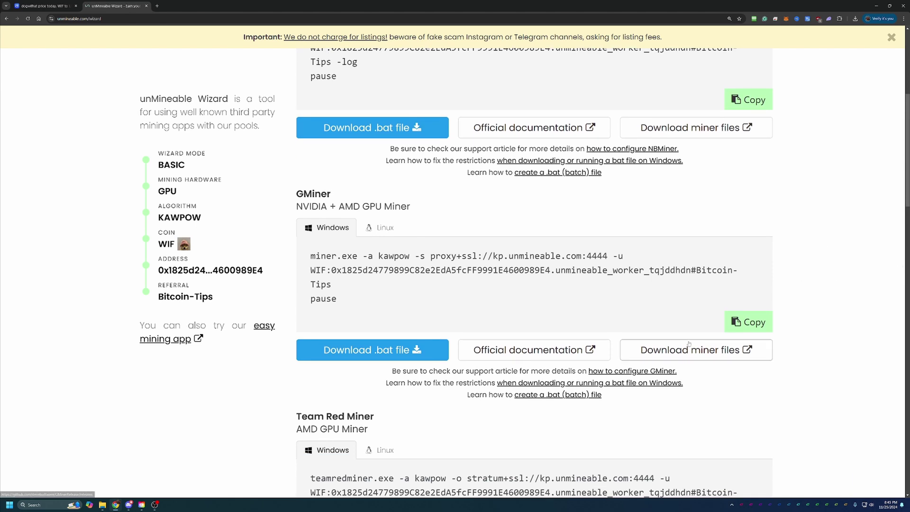
# Step: Open GMiner's GitHub release 3.44 downloads in a new tab, then return to the wizard
pyautogui.click(689, 350)
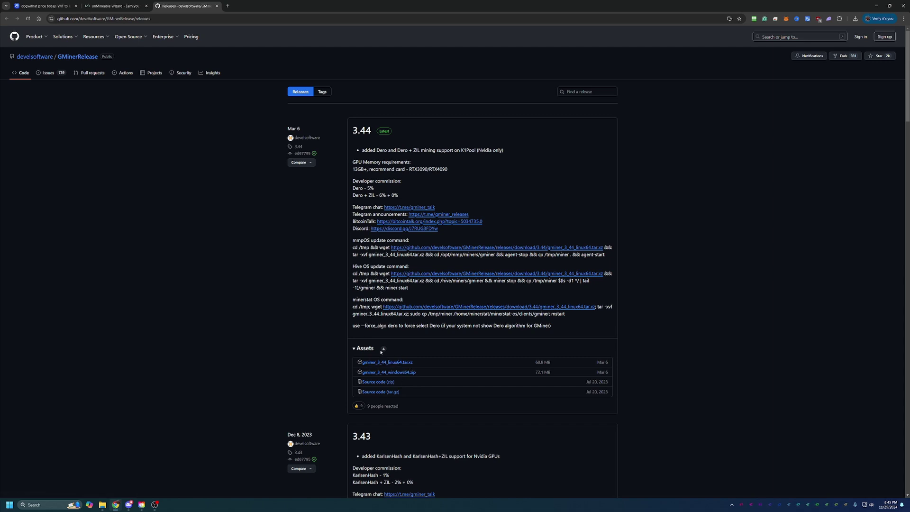
pyautogui.click(130, 3)
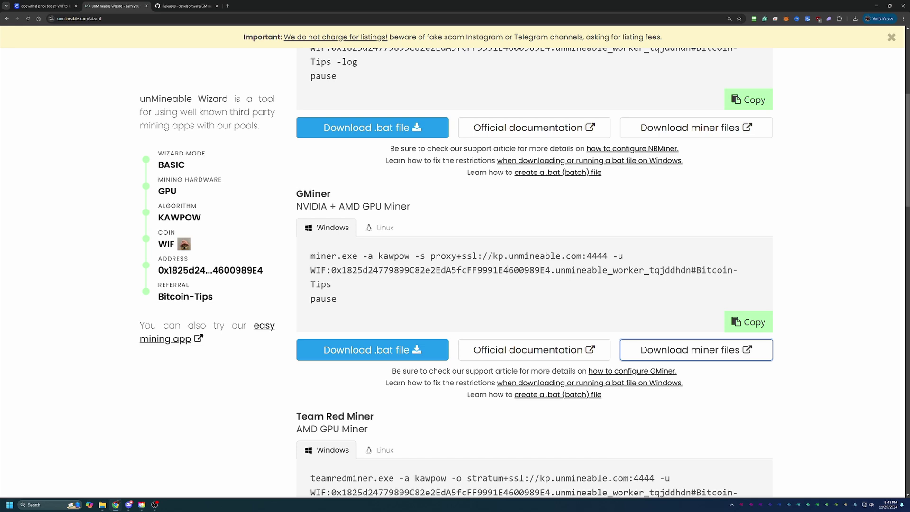
# Step: Save GMiner's unmineable-WIF-kawpow-gminer.bat, choosing to keep the unverified download
pyautogui.click(361, 357)
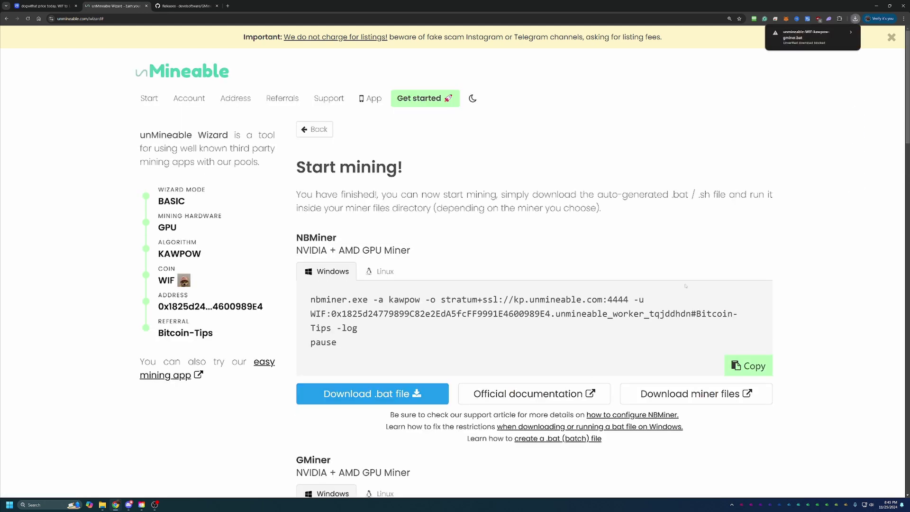
pyautogui.click(829, 37)
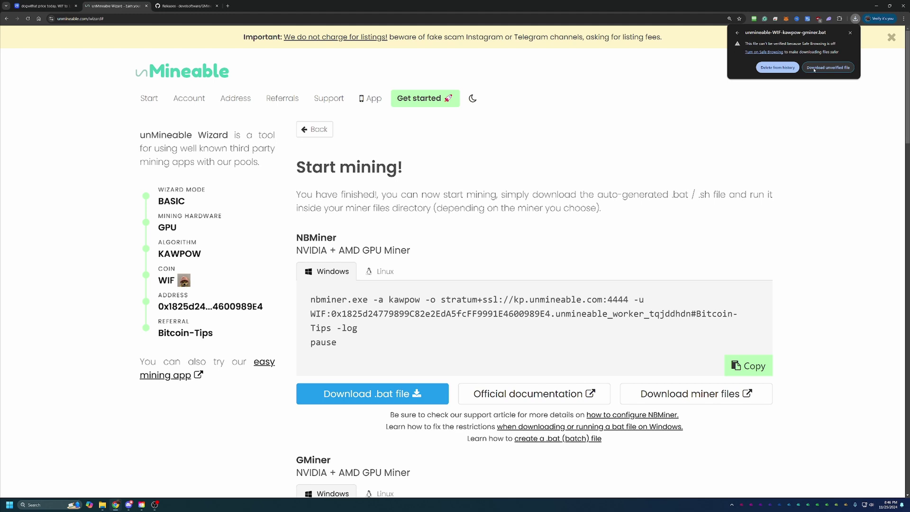
pyautogui.click(813, 68)
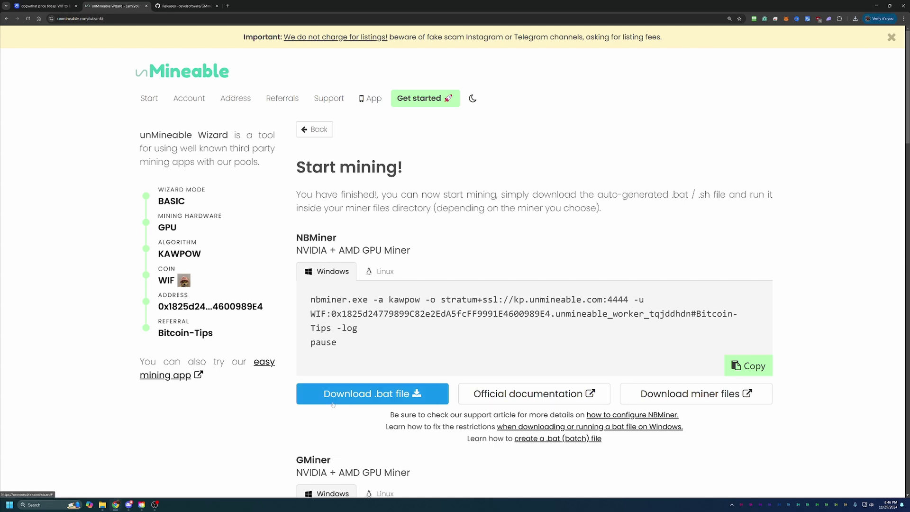
# Step: Show the downloaded .bat file in its gminer_3_44_windows64 folder
pyautogui.click(103, 495)
pyautogui.click(844, 10)
pyautogui.click(855, 19)
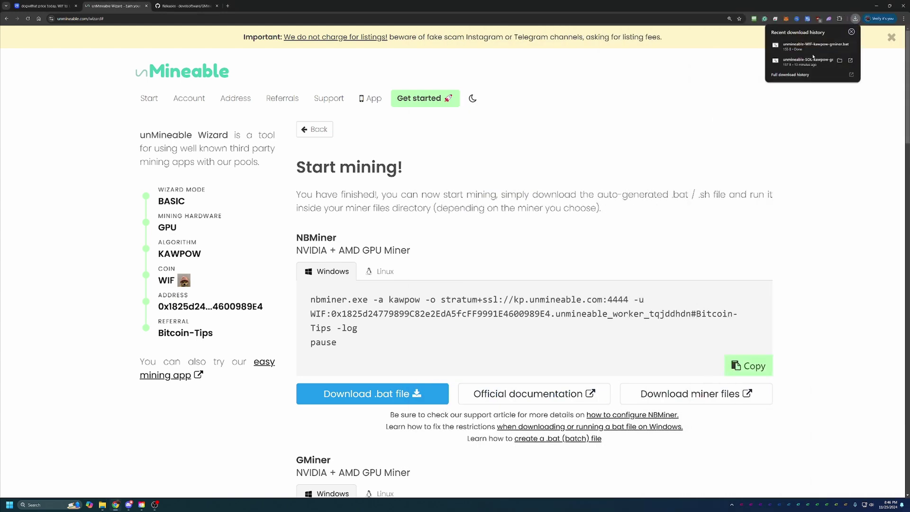
pyautogui.click(839, 45)
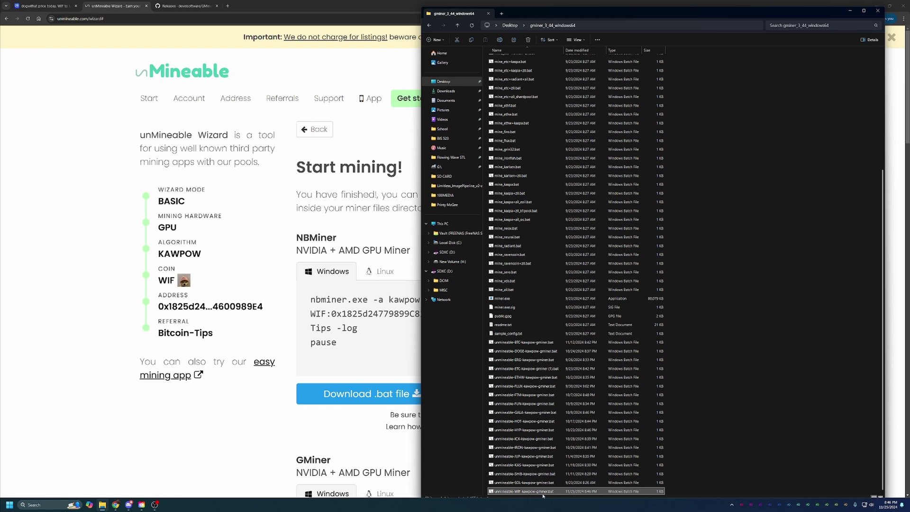
# Step: Run unmineable-WIF-kawpow-gminer.bat, letting it past SmartScreen with Run anyway
pyautogui.doubleClick(543, 490)
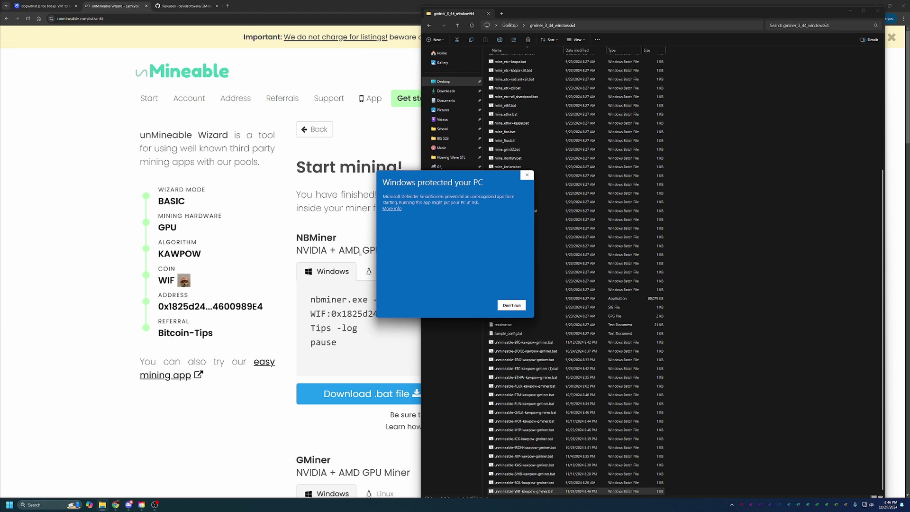
pyautogui.click(396, 209)
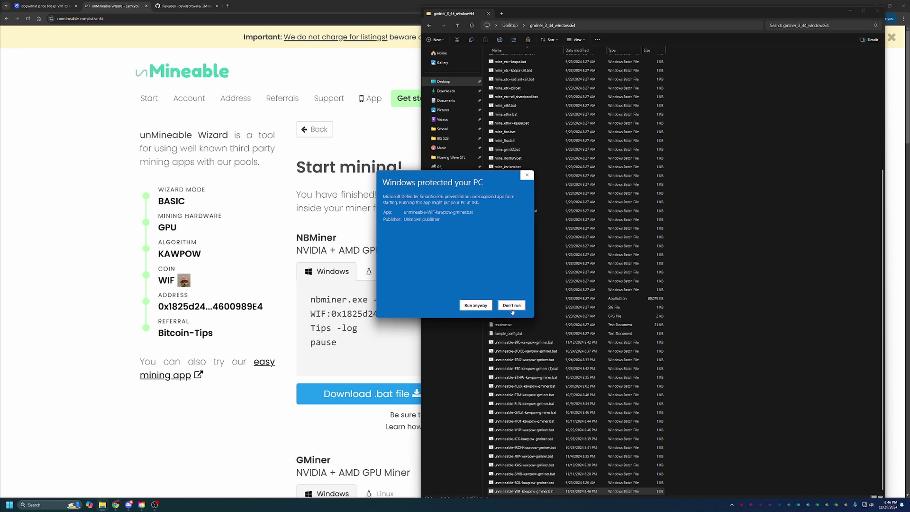
pyautogui.click(475, 305)
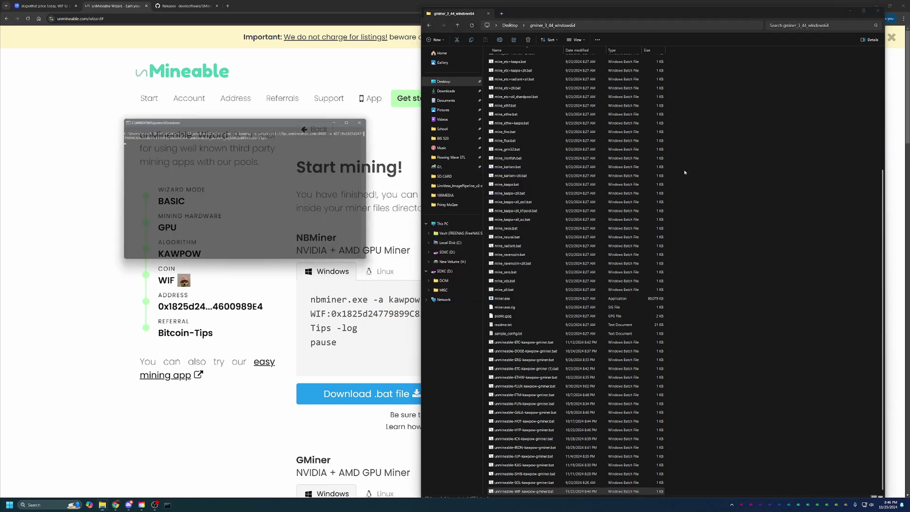
# Step: Close File Explorer and bring the unMineable Start mining page forward while GMiner hashes
pyautogui.click(876, 10)
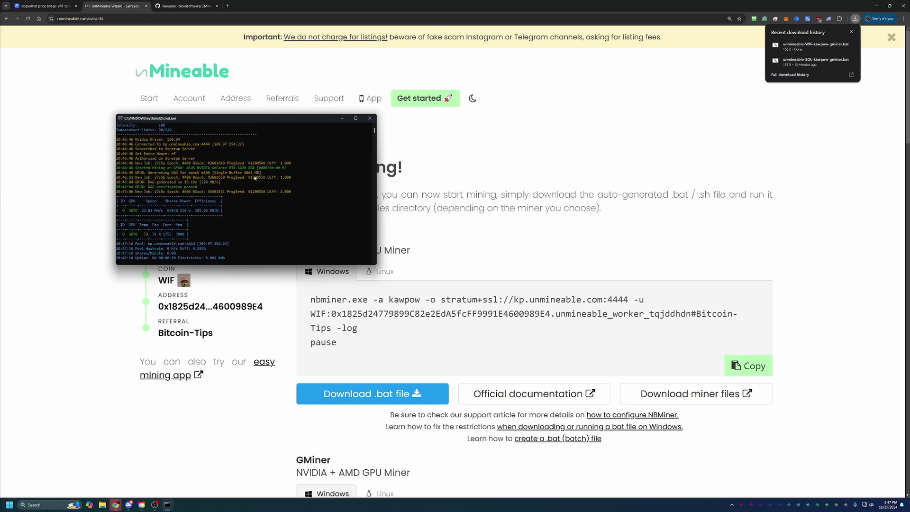
pyautogui.click(286, 106)
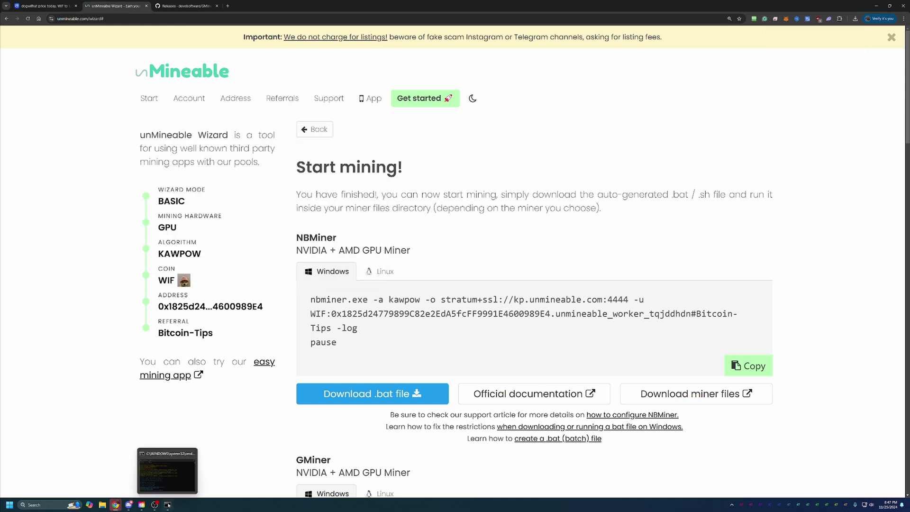
# Step: Bring the GMiner kawpow command window forward, centre it, and close it to stop mining
pyautogui.click(168, 504)
pyautogui.moveTo(228, 118); pyautogui.dragTo(448, 178)
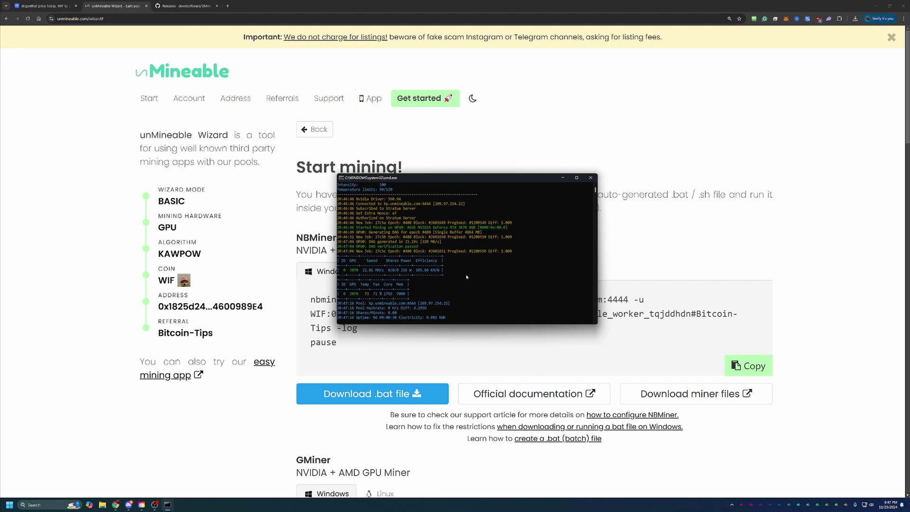
pyautogui.moveTo(541, 181); pyautogui.dragTo(571, 172)
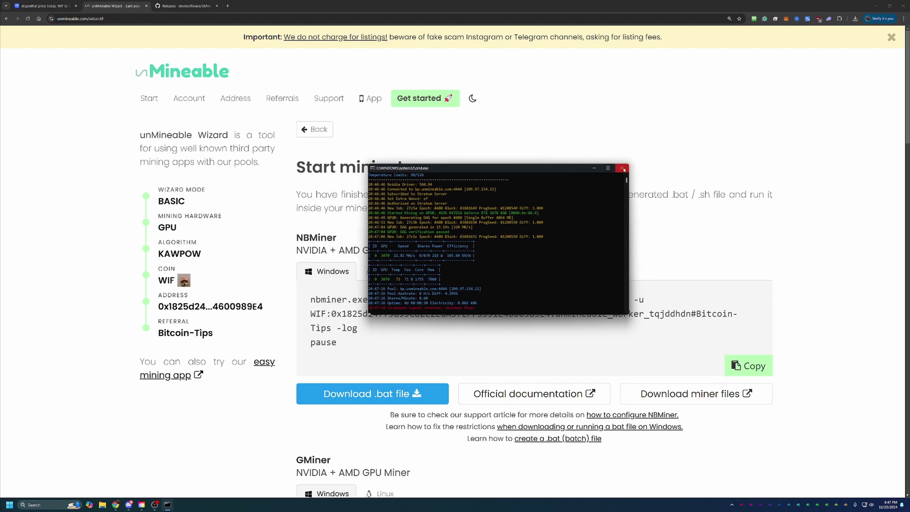
pyautogui.click(622, 168)
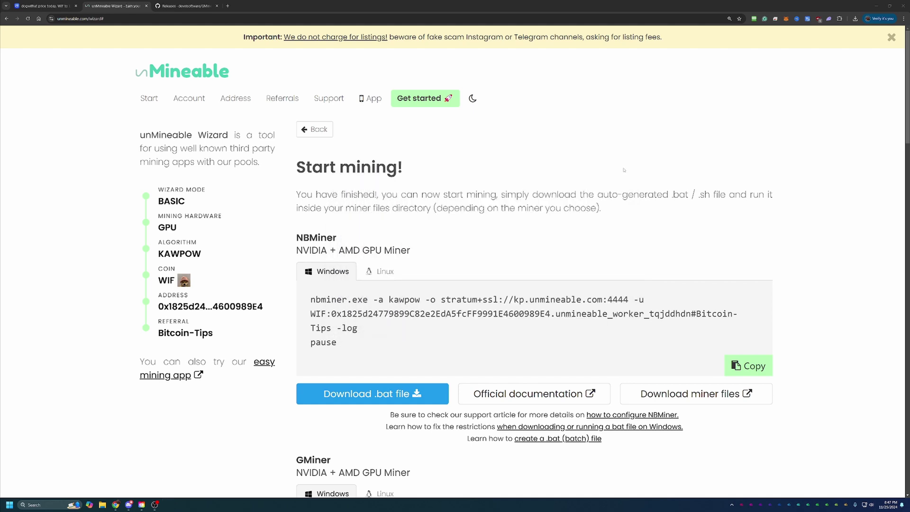